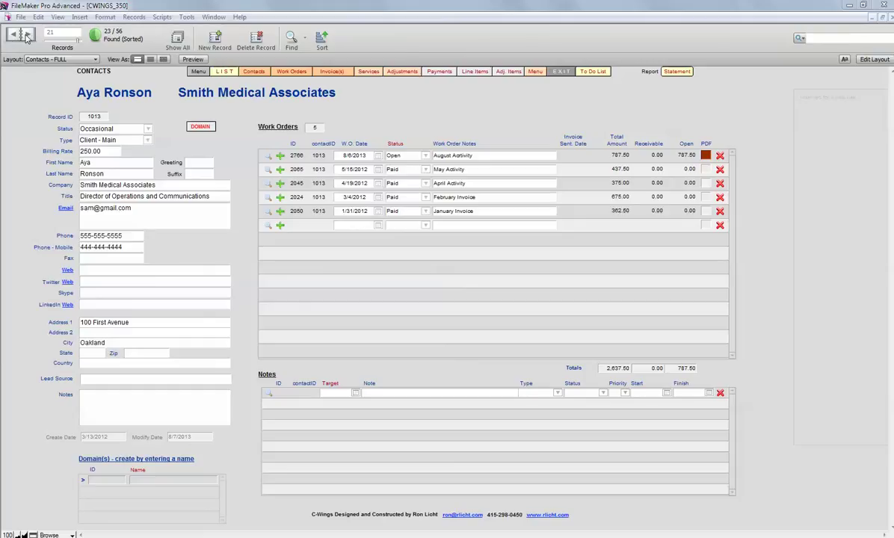
Browse the contact records to Phantom Operations, Ltd. and open its September Activity work order dated 9/1/2012.
left_click(26, 35)
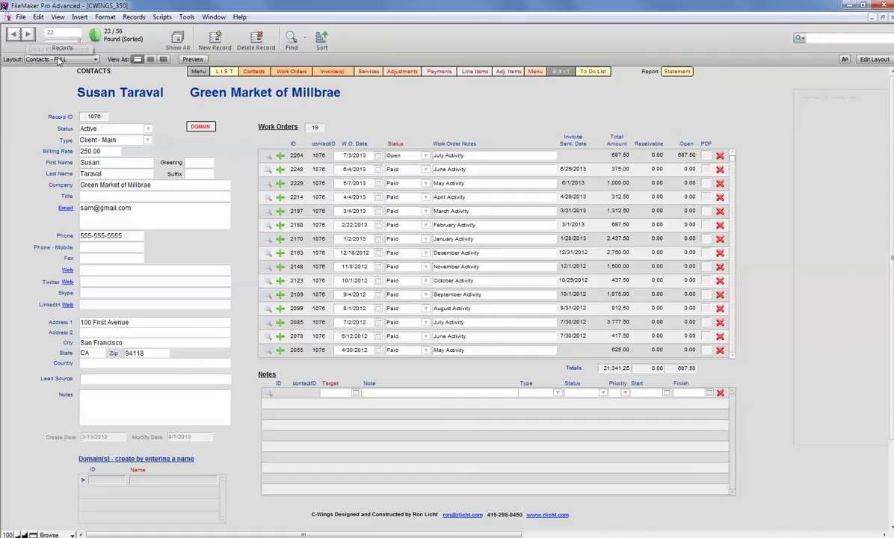
left_click(26, 36)
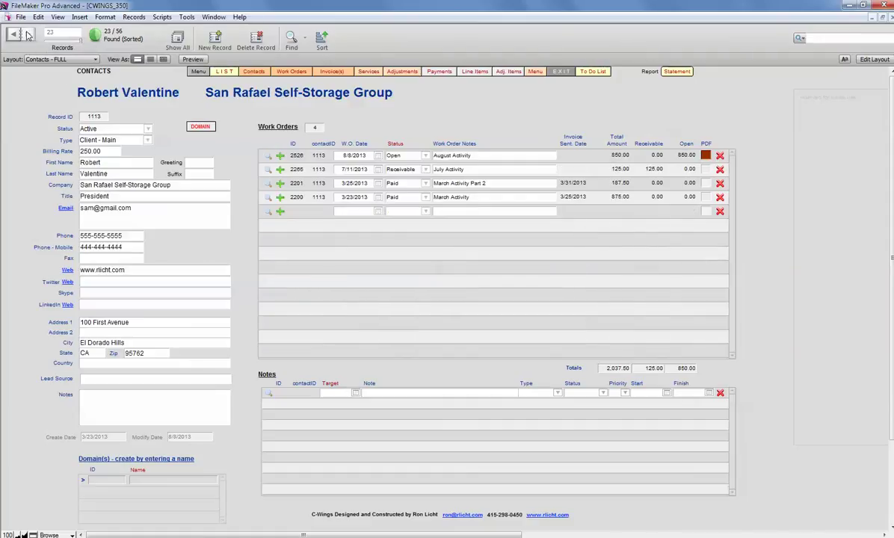
left_click(14, 35)
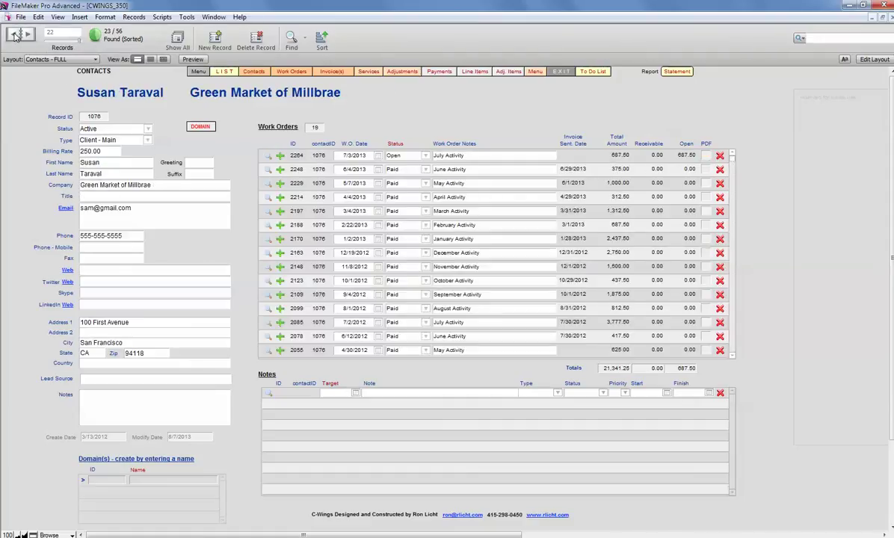
left_click(14, 36)
left_click(14, 35)
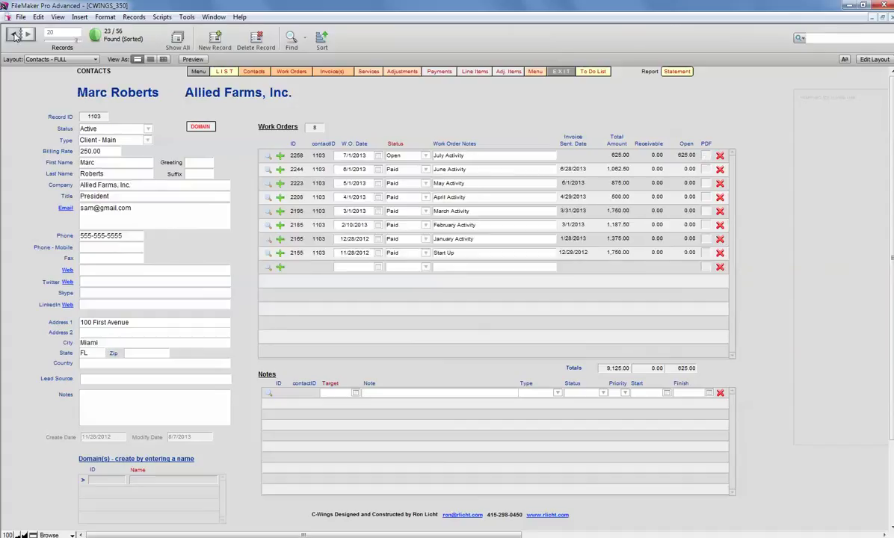
left_click(15, 35)
left_click(14, 36)
left_click(14, 35)
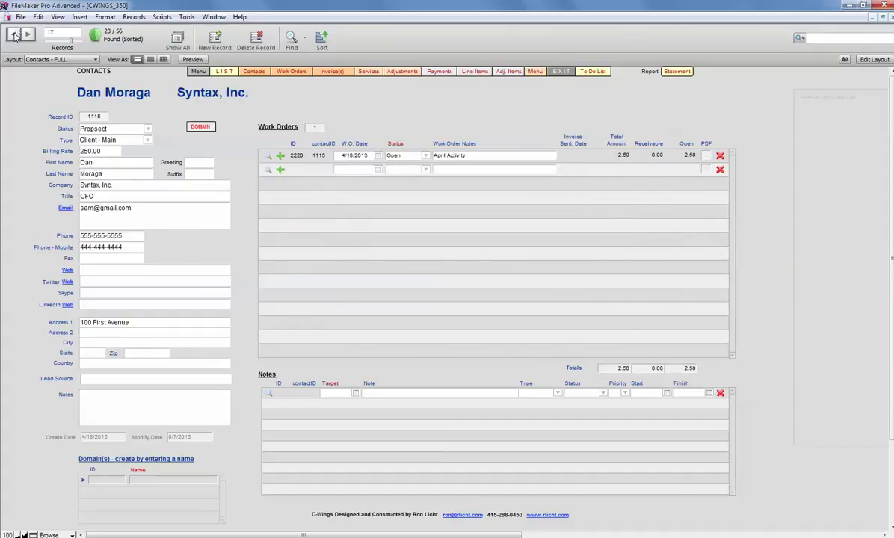
left_click(14, 35)
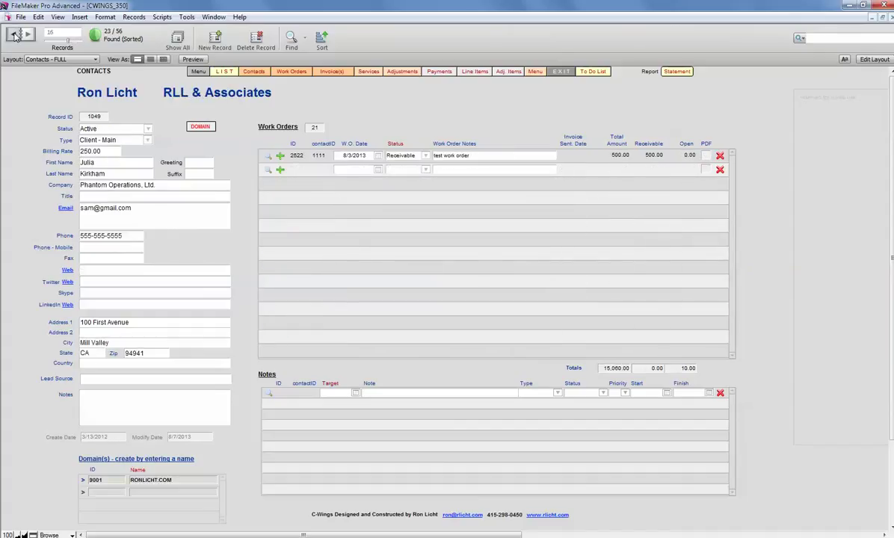
left_click(14, 35)
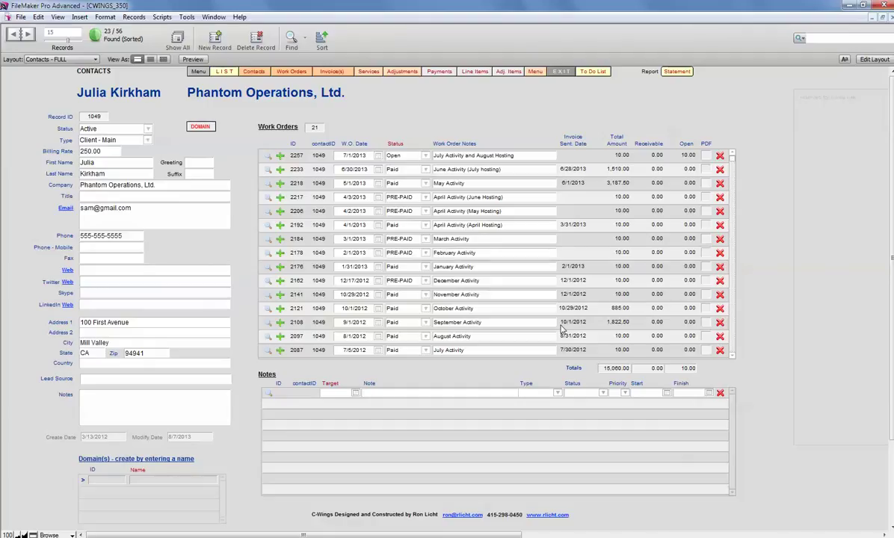
left_click(268, 322)
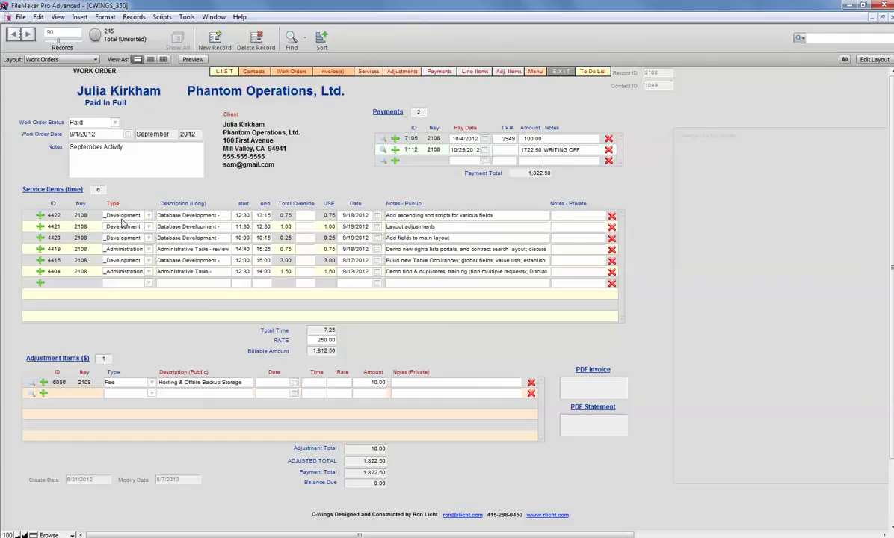
Examine the full descriptions and public notes of the service items, plus the client block of the work order.
left_click(214, 215)
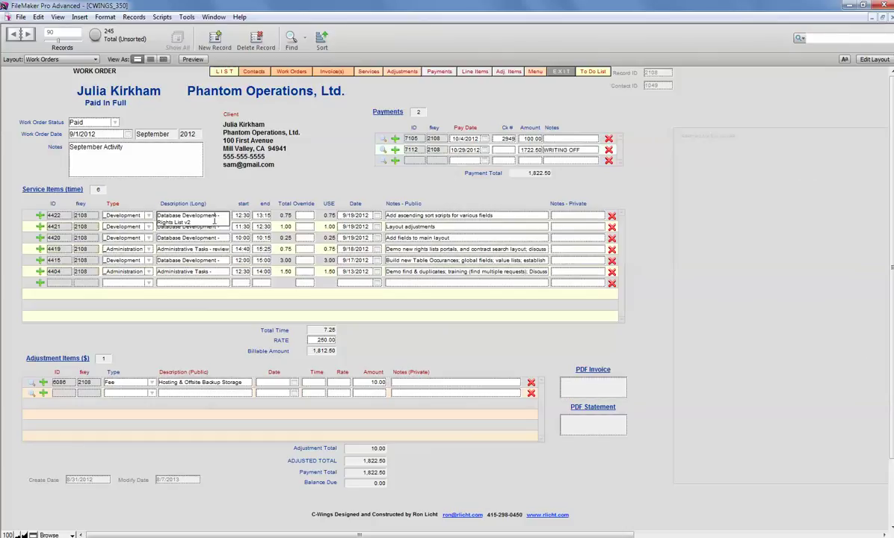
left_click(213, 226)
left_click(212, 237)
left_click(213, 249)
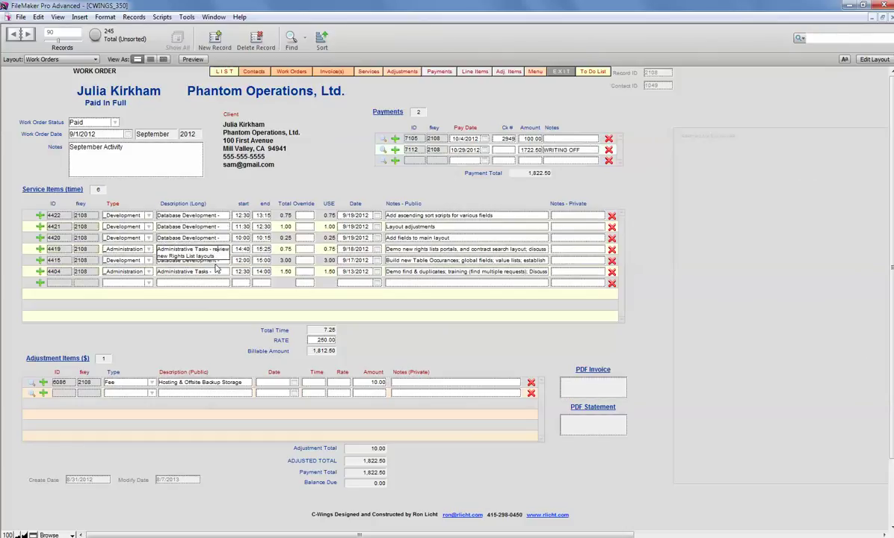
left_click(207, 260)
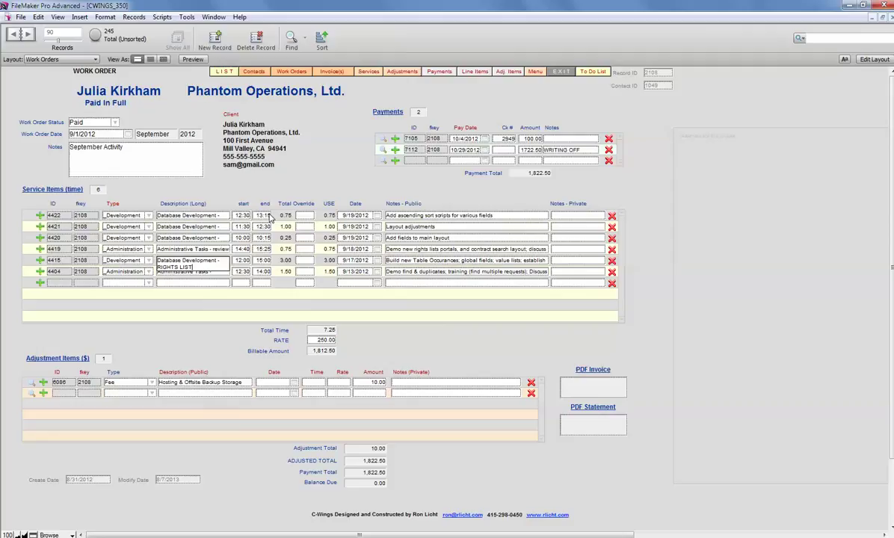
left_click(442, 238)
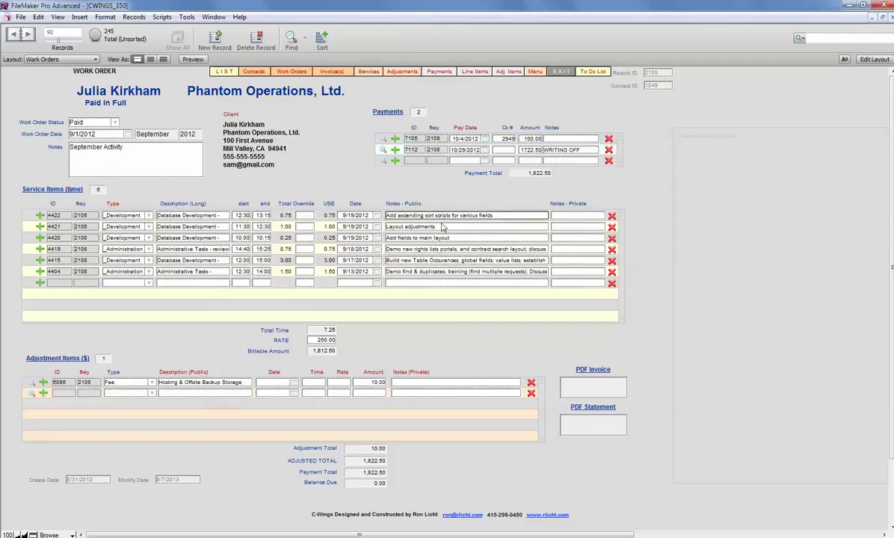
left_click(432, 271)
left_click(432, 268)
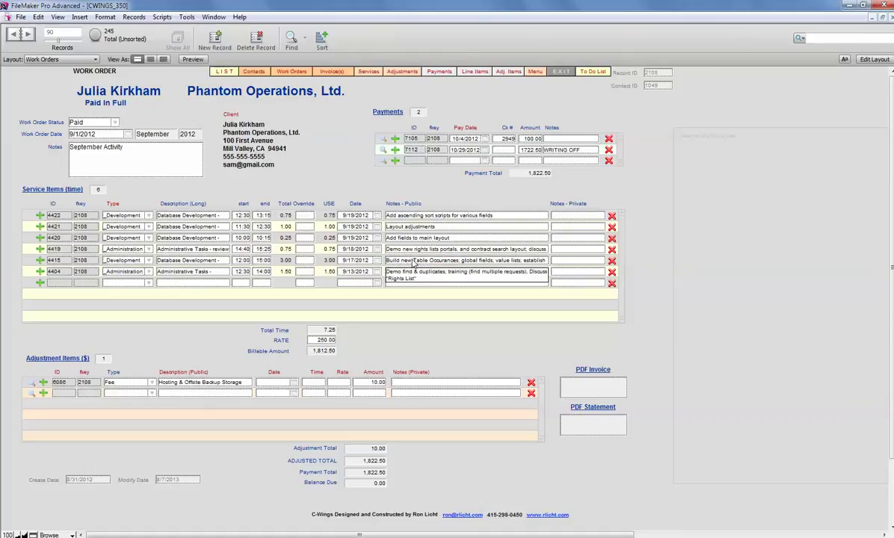
left_click(290, 166)
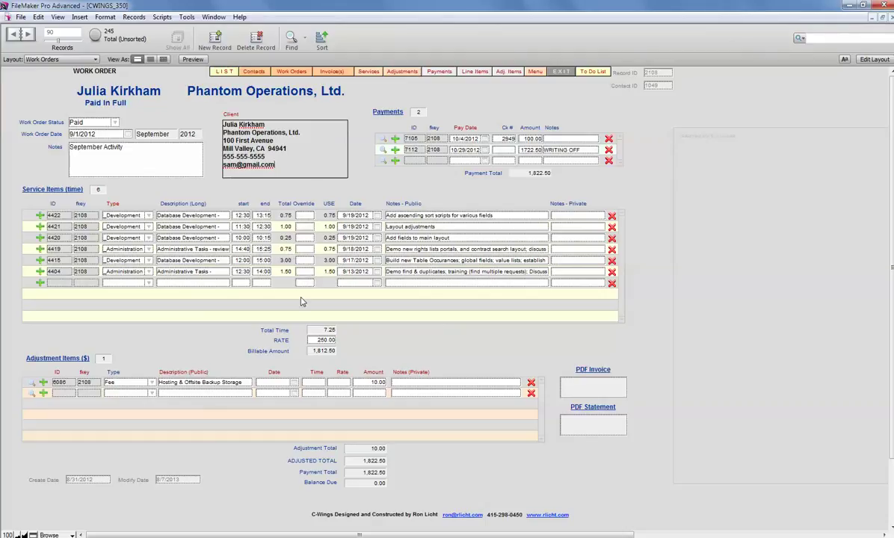
Try a time override of 0 on the "Add ascending sort scripts for various fields" service item, and clear it again.
left_click(303, 216)
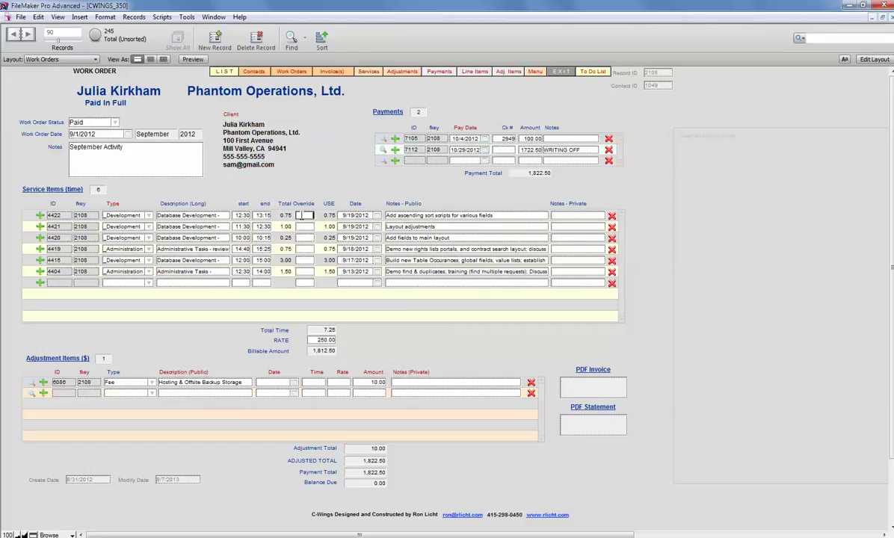
type("0")
key("Return")
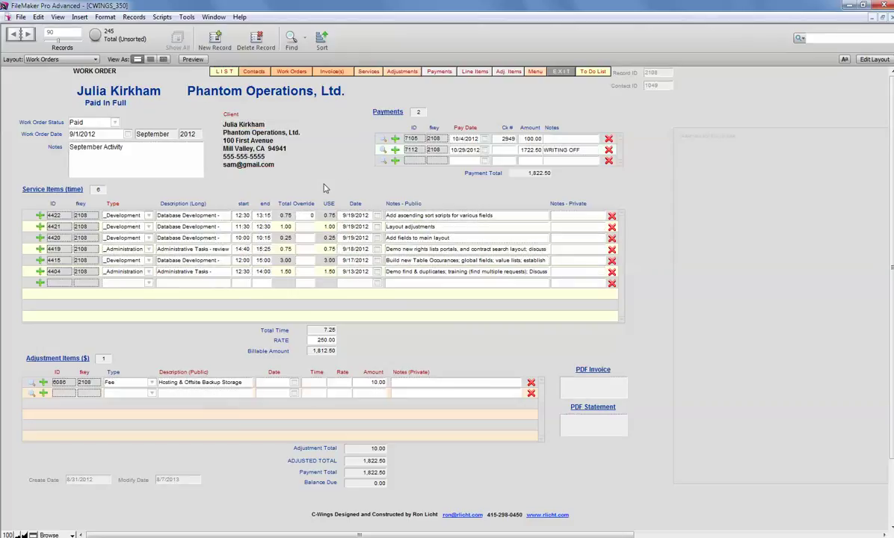
left_click(308, 216)
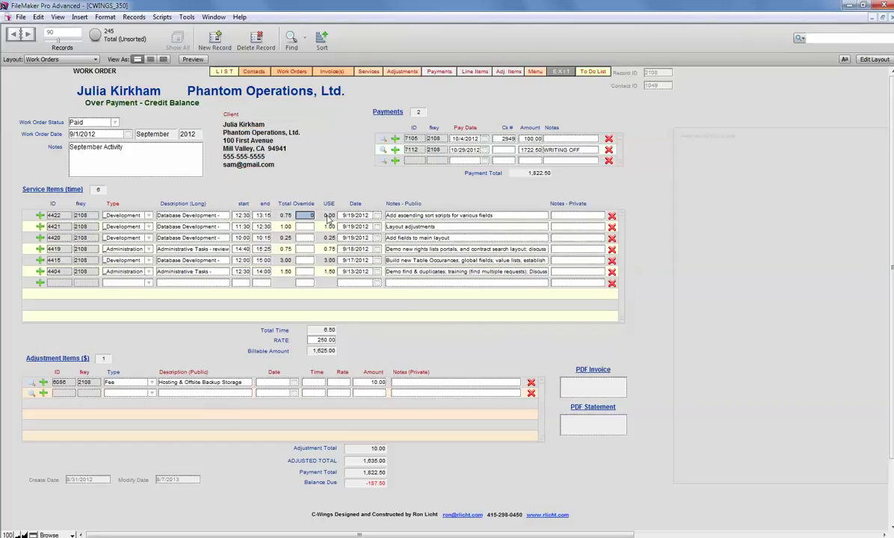
key("BackSpace")
key("Tab")
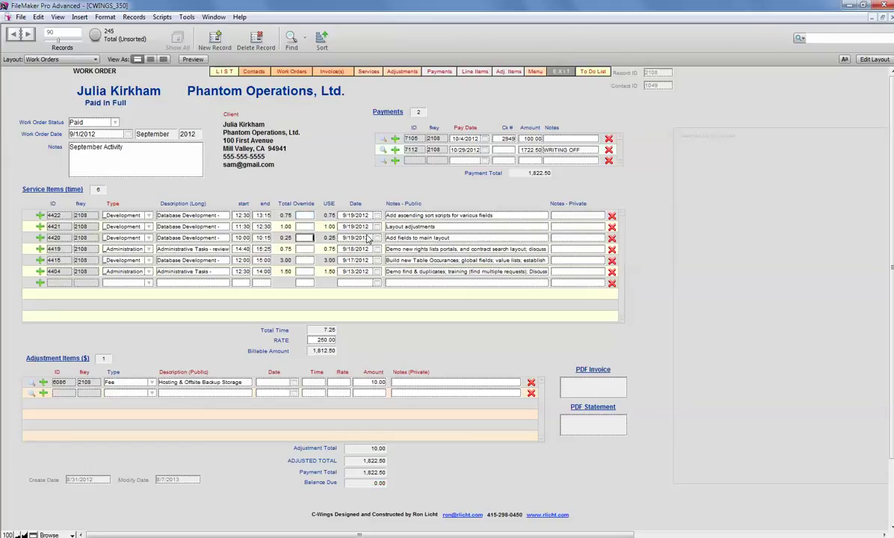
Try a time override of 1 on the "Add fields to main layout" service item, and clear it again.
type("1")
key("Return")
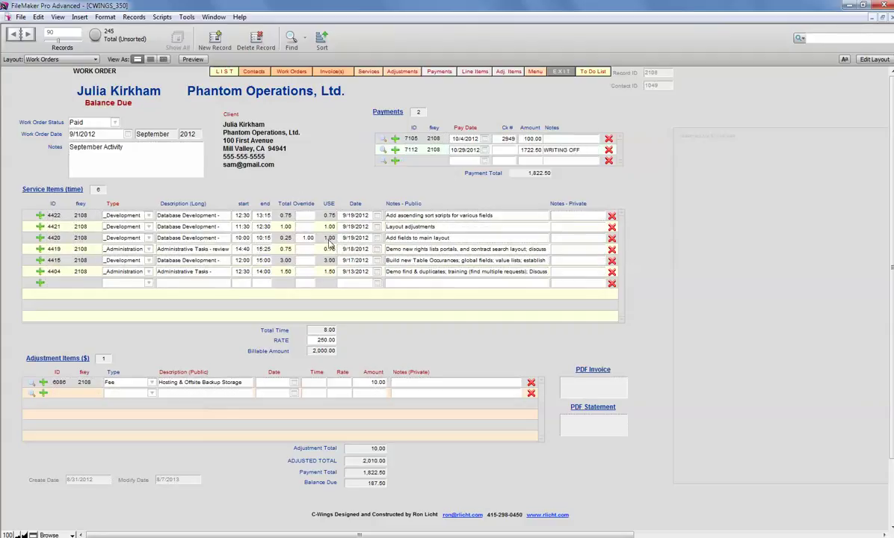
left_click(305, 238)
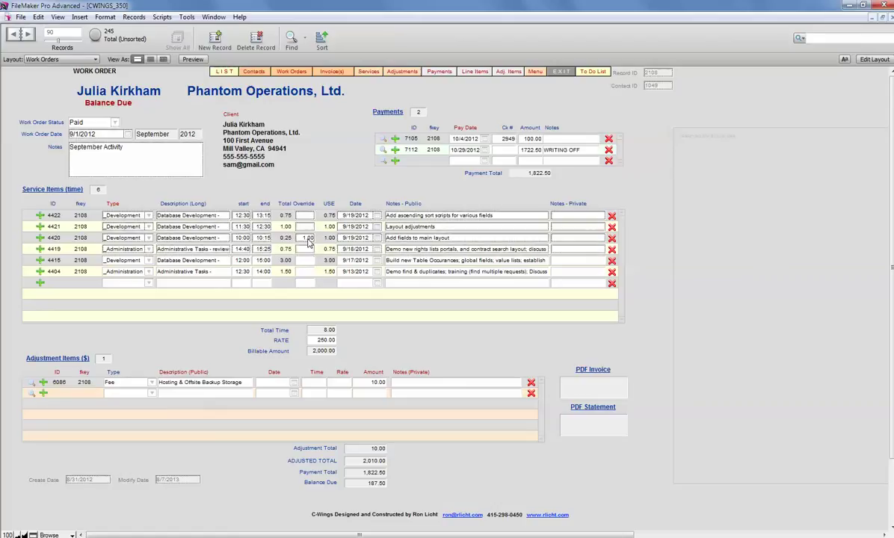
left_click_drag(305, 237, 321, 238)
key("BackSpace")
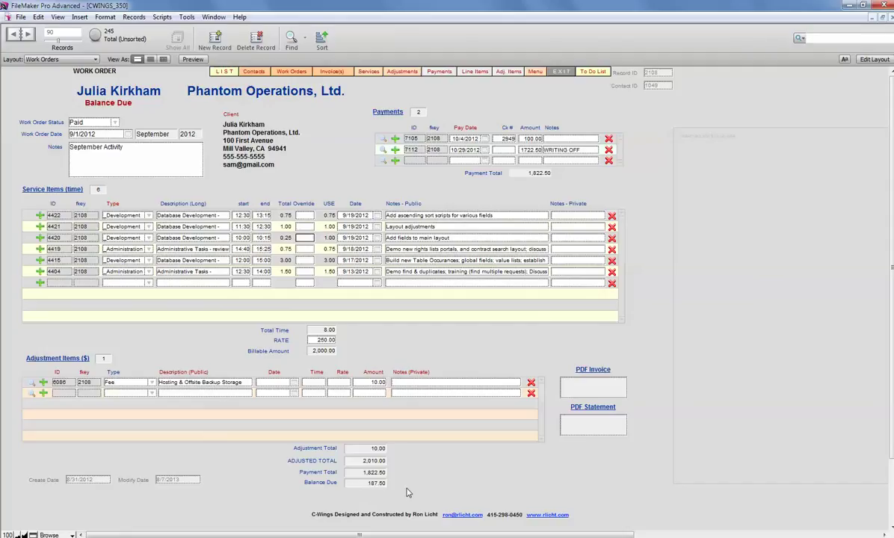
left_click(370, 479)
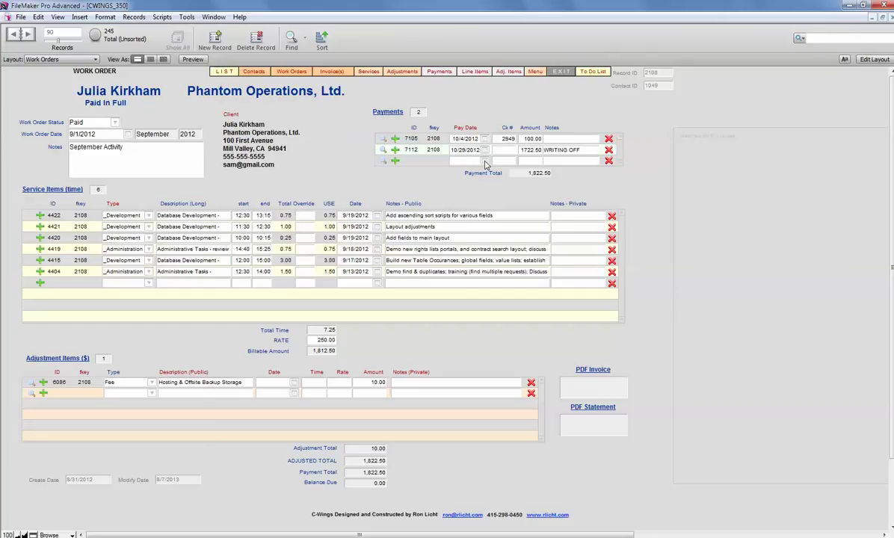
Browse forward through the work orders and settle on the NoText Dot Com September Activity record.
left_click(29, 34)
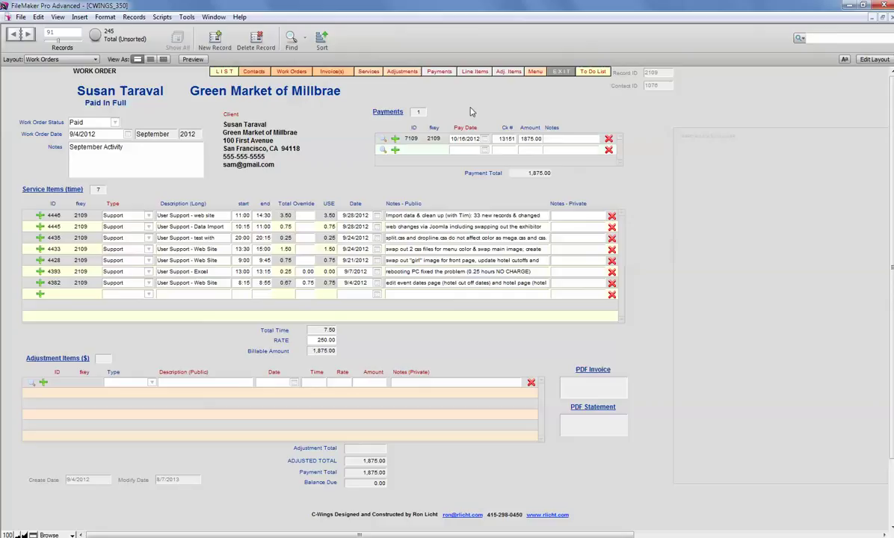
left_click(24, 35)
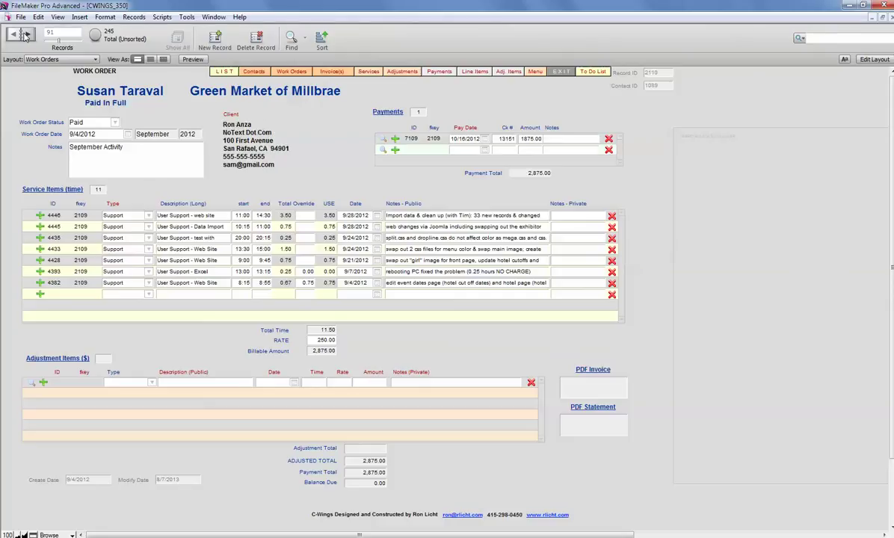
left_click(24, 35)
left_click(13, 35)
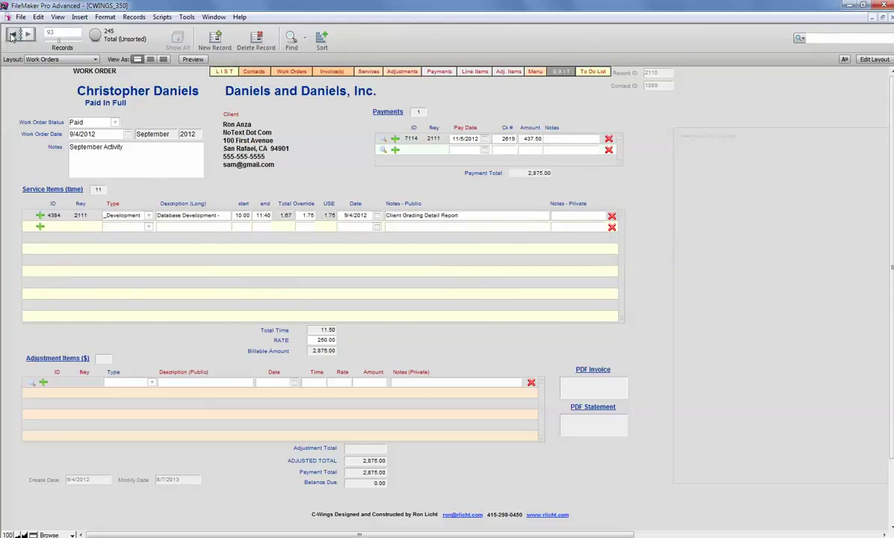
left_click(13, 35)
left_click(27, 35)
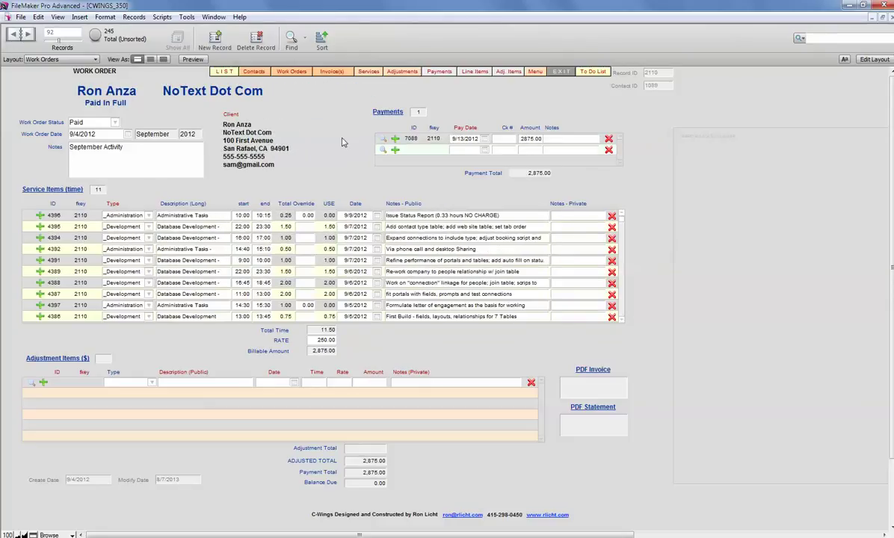
Open the invoice for the NoText Dot Com work order, preview its printed page, and exit the preview.
left_click(332, 71)
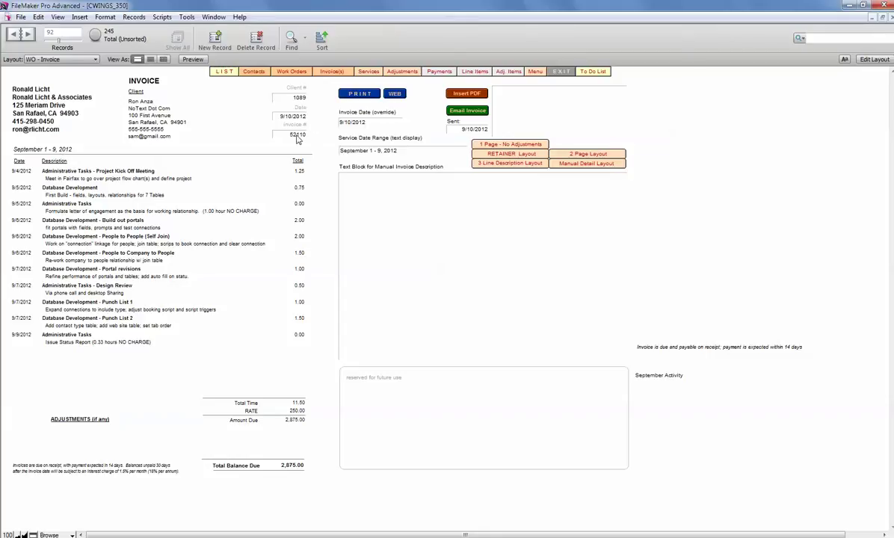
left_click(358, 93)
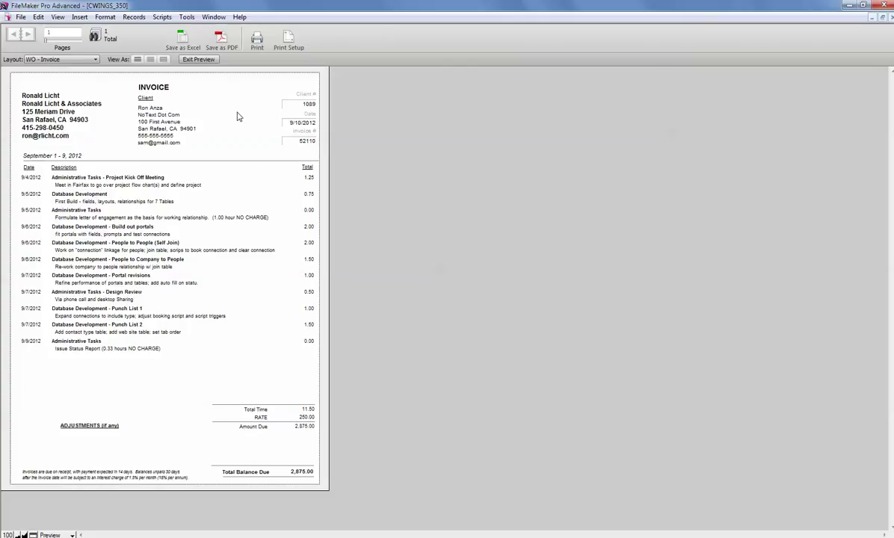
left_click(198, 60)
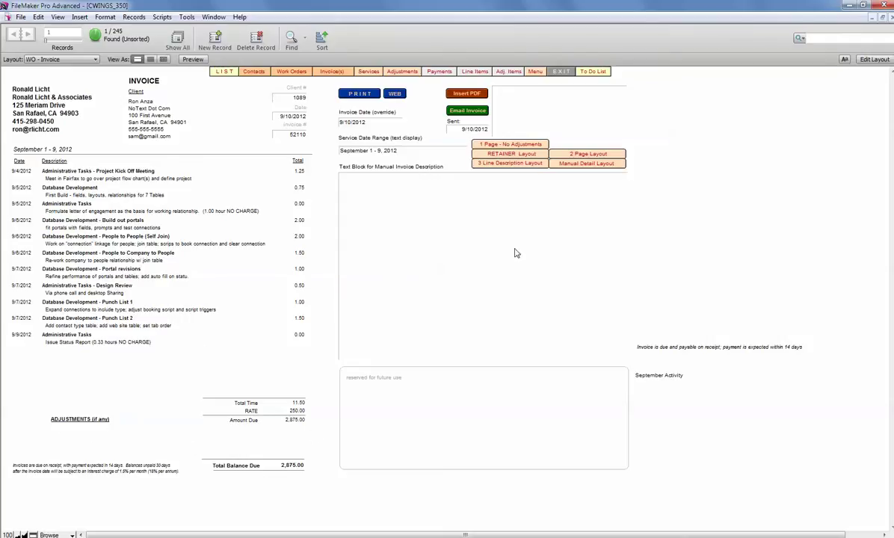
Switch the invoice to the 1 Page - No Adjustments layout, preview its printed page, and exit the preview.
left_click(499, 143)
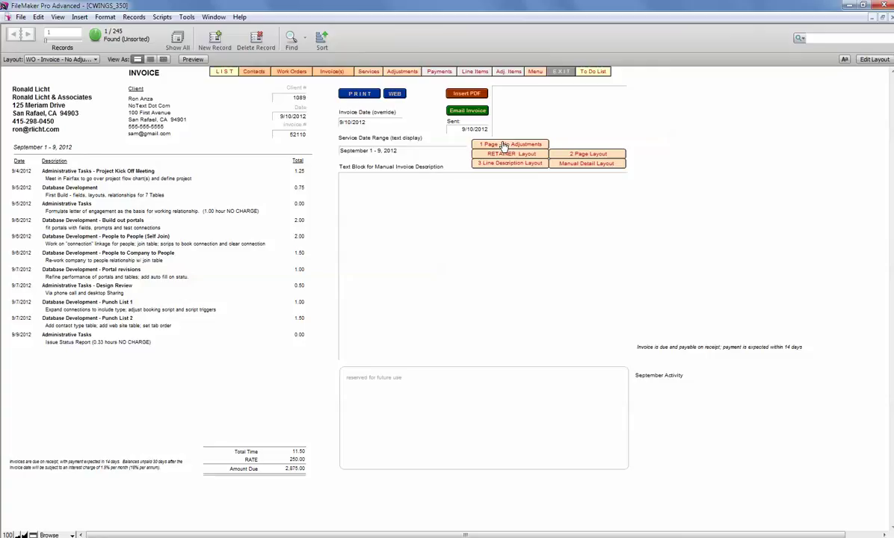
left_click(342, 95)
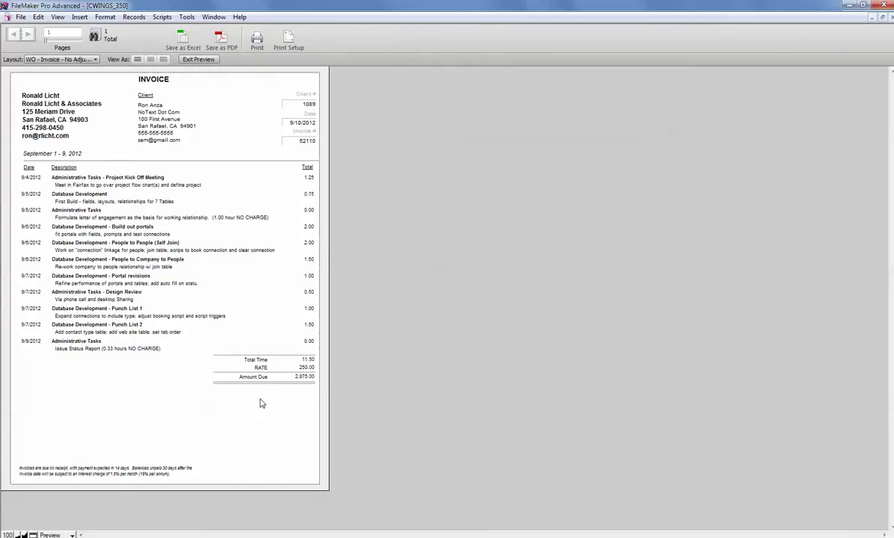
left_click(198, 59)
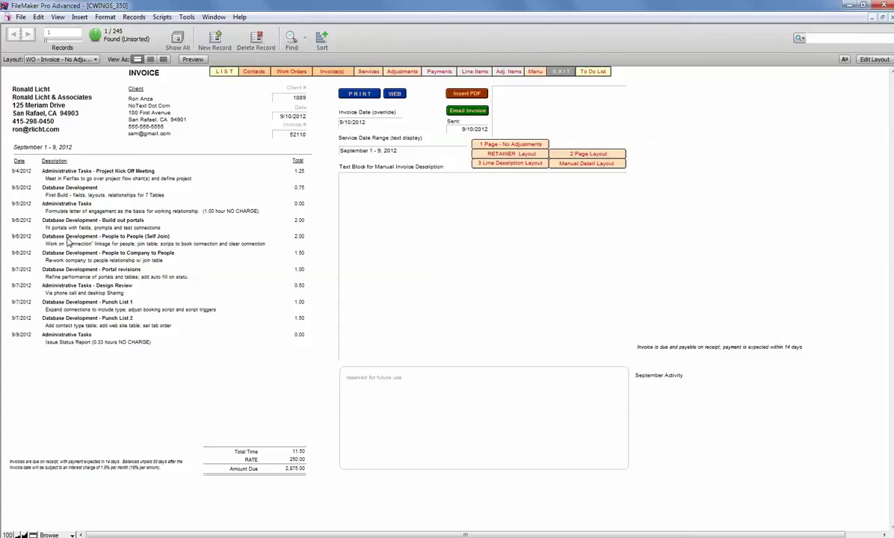
Enter "sdfsdfsdf" as the manual invoice description, view it in the Manual Detail layout, and return to the 1 Page - No Adjustments layout.
left_click(386, 242)
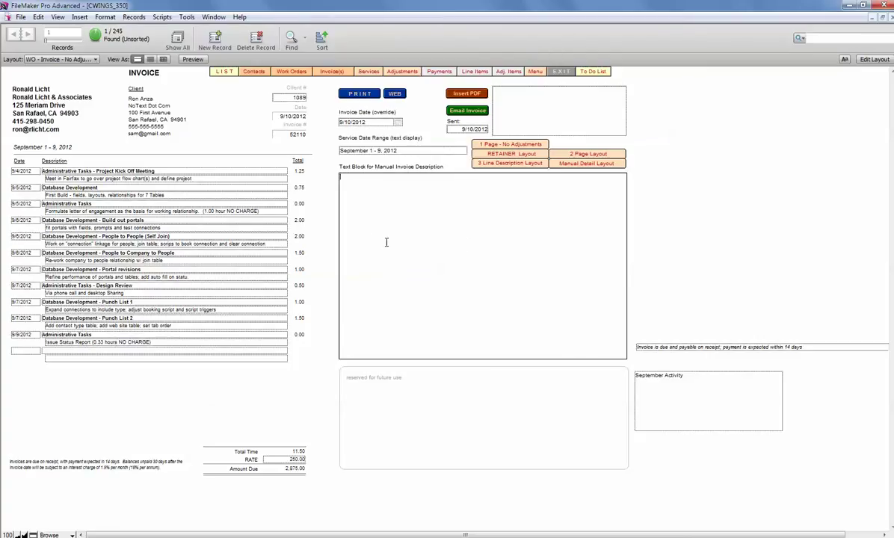
type("sdfsdfsdf")
left_click(598, 164)
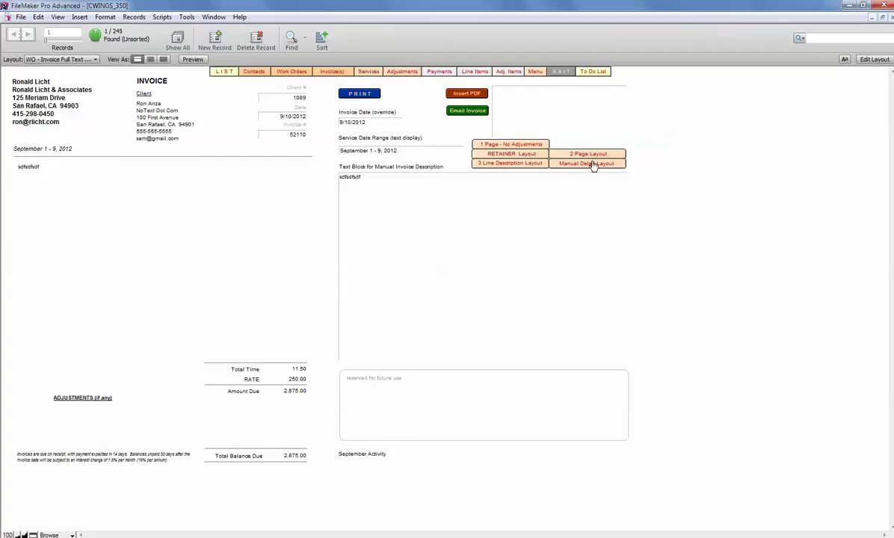
left_click(484, 142)
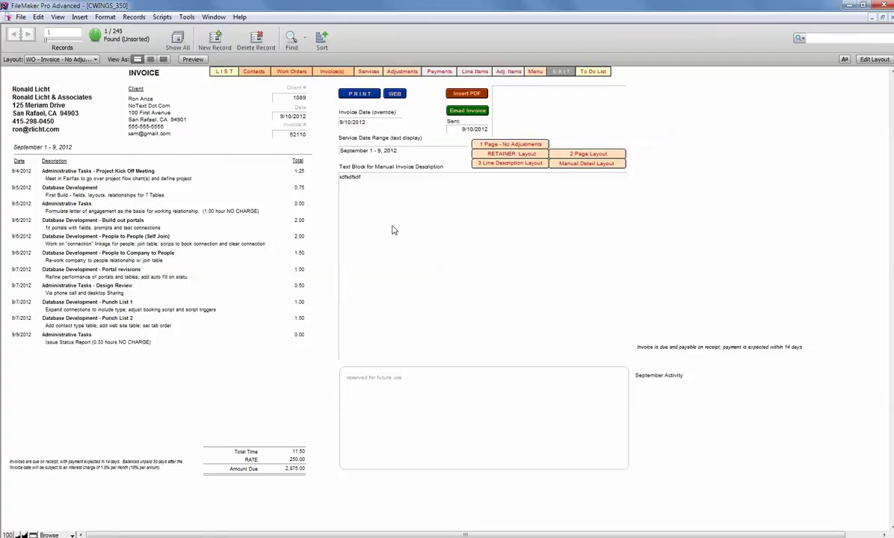